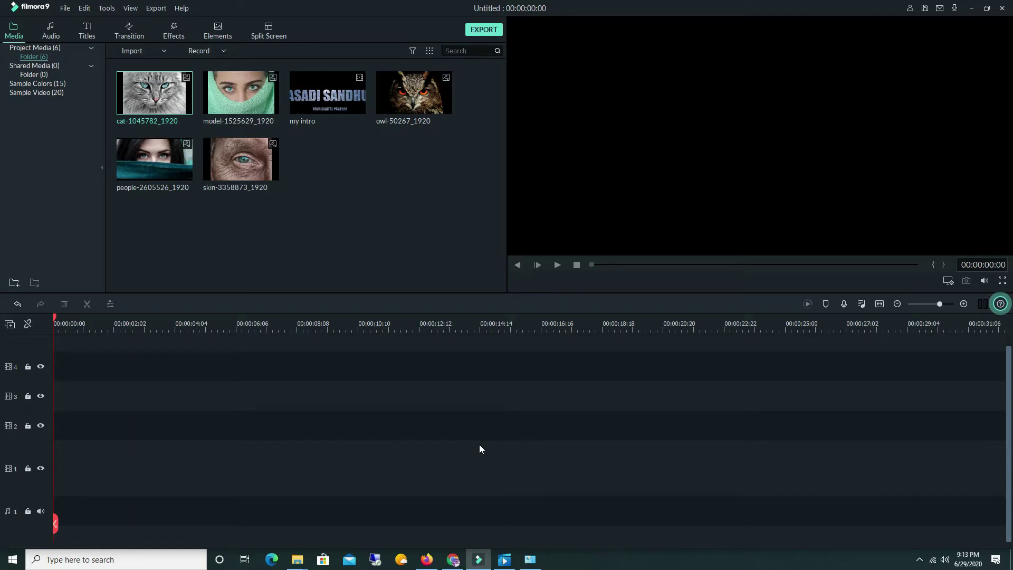
Step: Place the people-2605526_1920 image at the start of video track 1 and the cat-1045782_1920 image directly after it
click(154, 158)
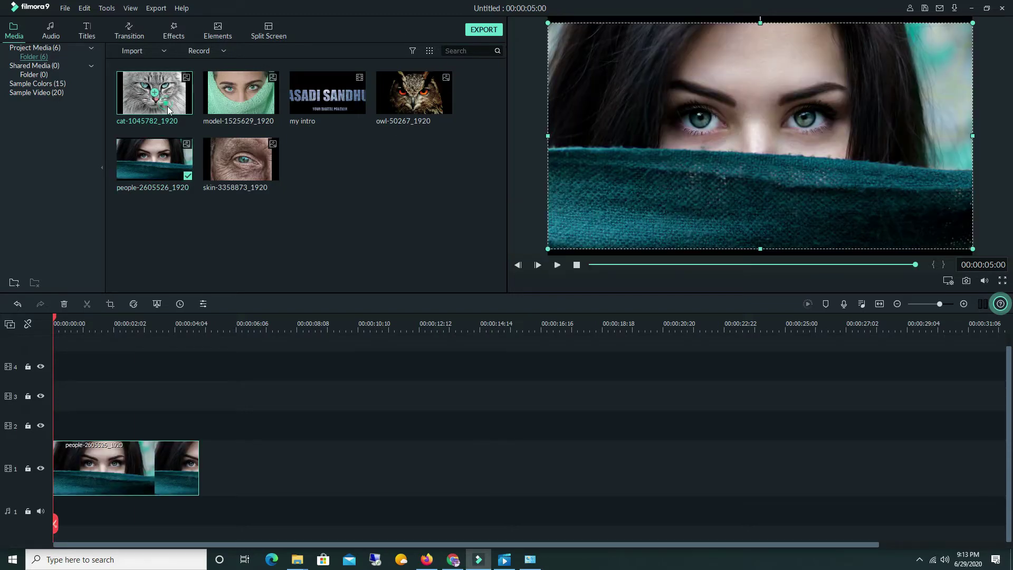
drag(169, 110, 36, 429)
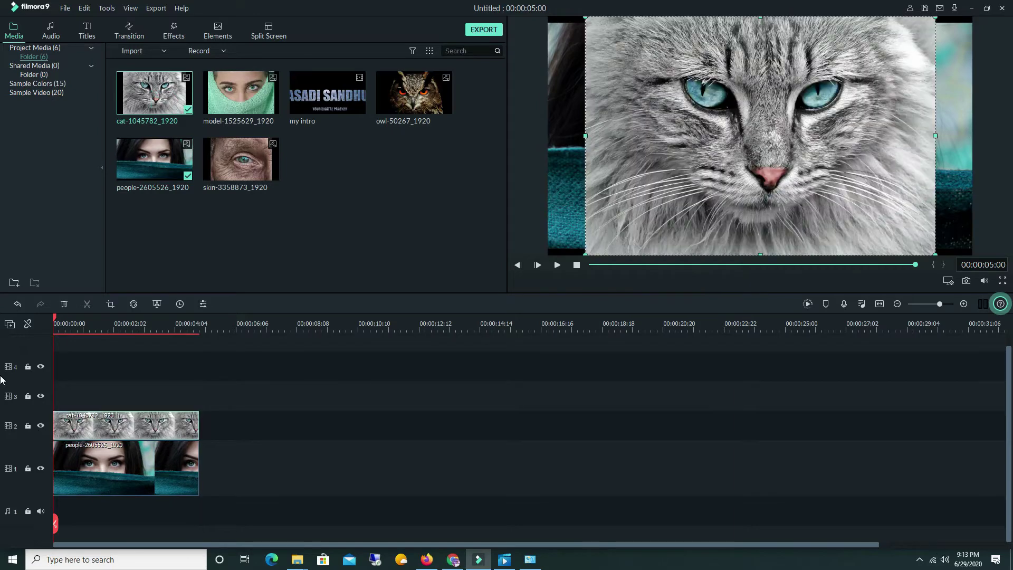
drag(146, 428, 289, 452)
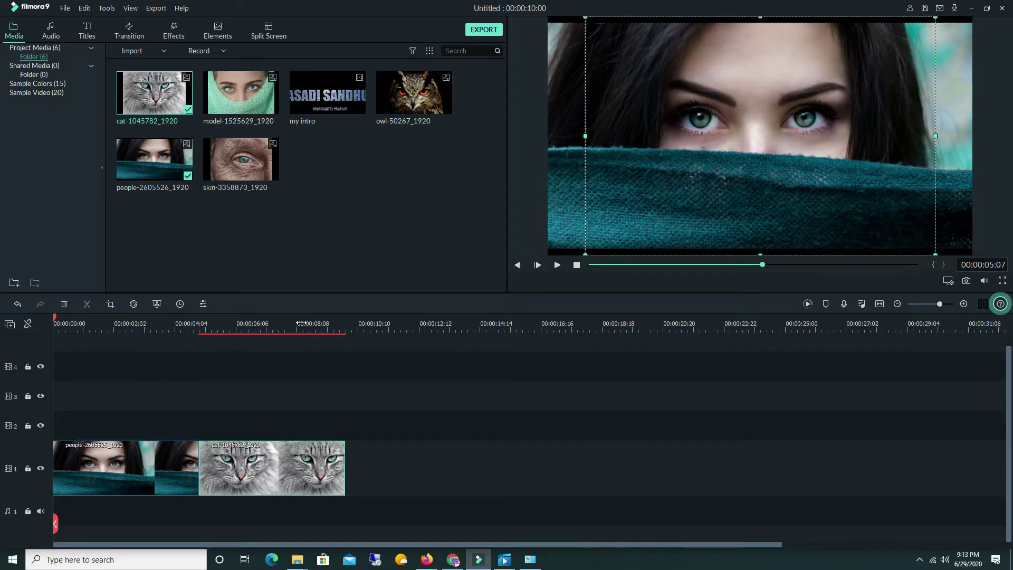
Step: Crop the cat clip on track 1 to fit the frame
drag(54, 523, 214, 526)
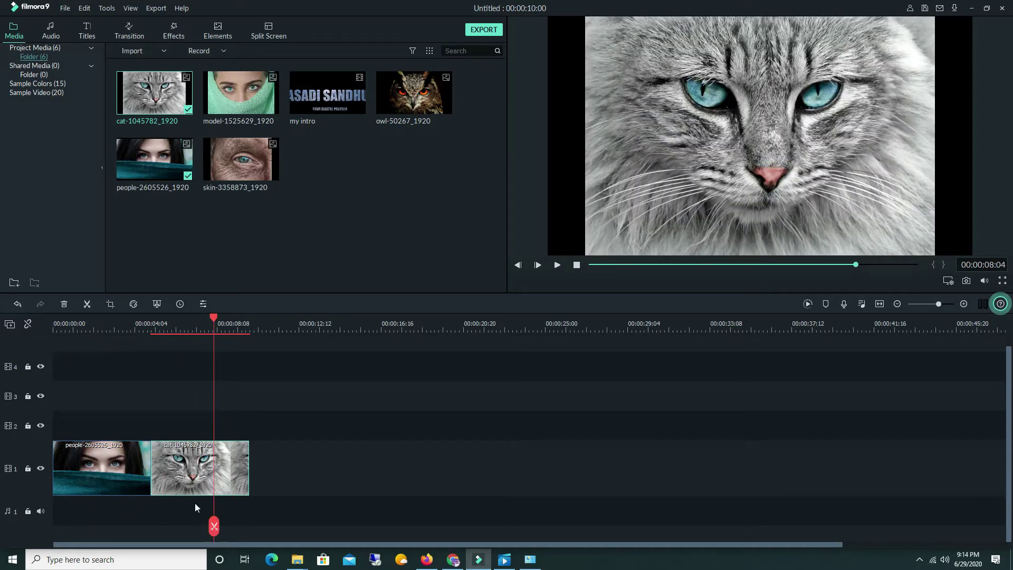
right_click(180, 486)
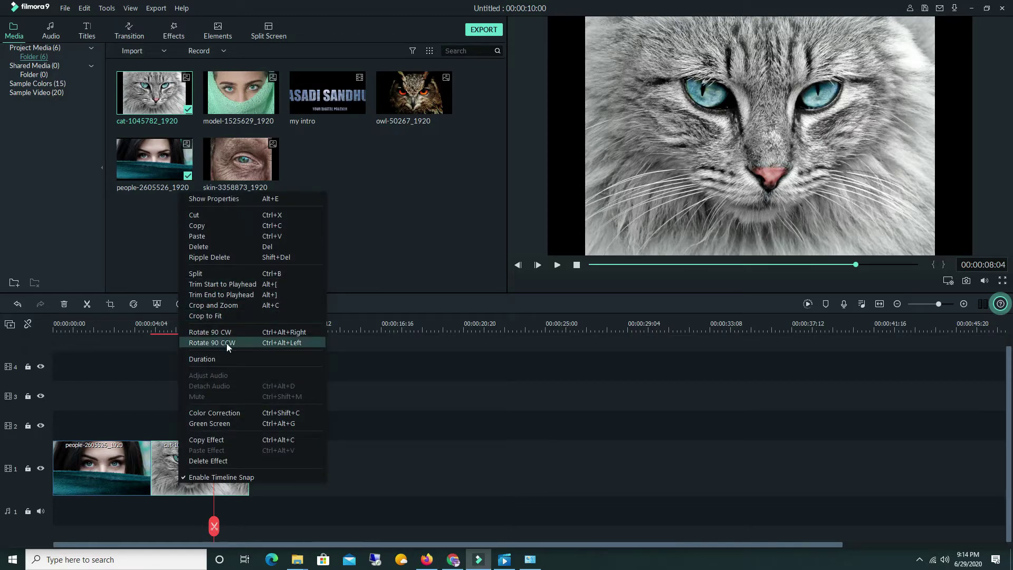
click(220, 316)
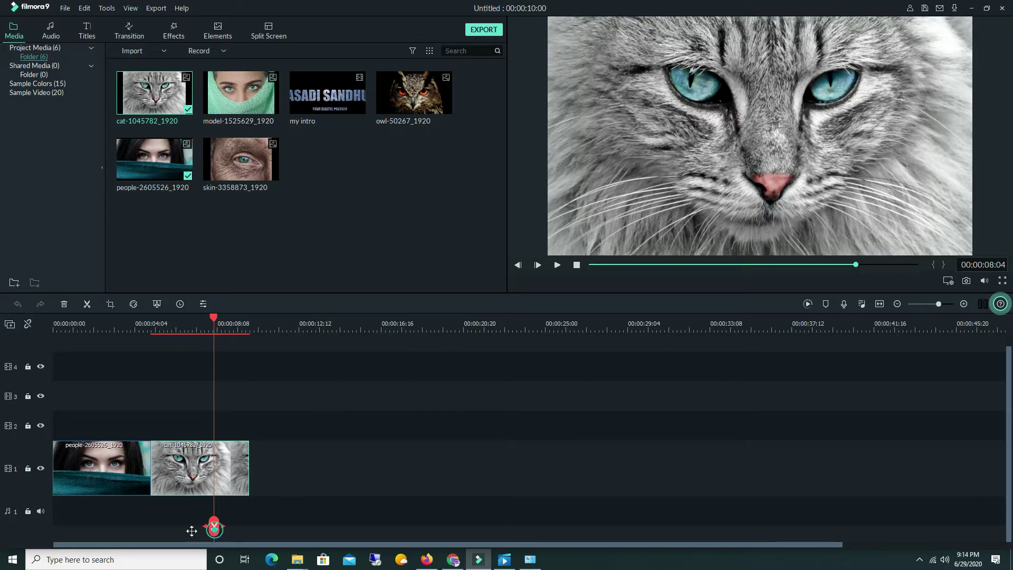
Step: Open Pan & Zoom for the people clip and set its ratio to 16:9
drag(214, 526, 95, 530)
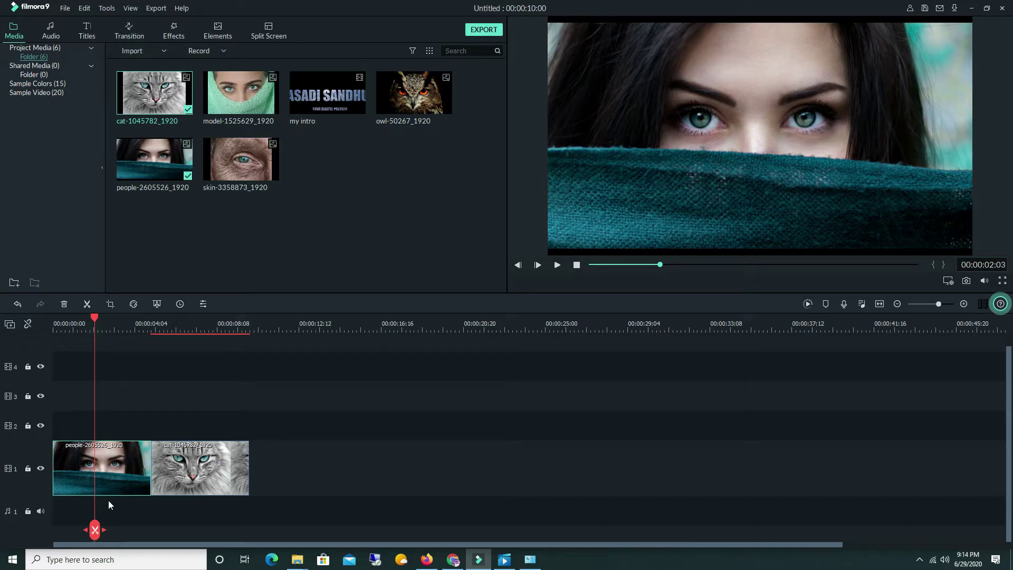
right_click(107, 468)
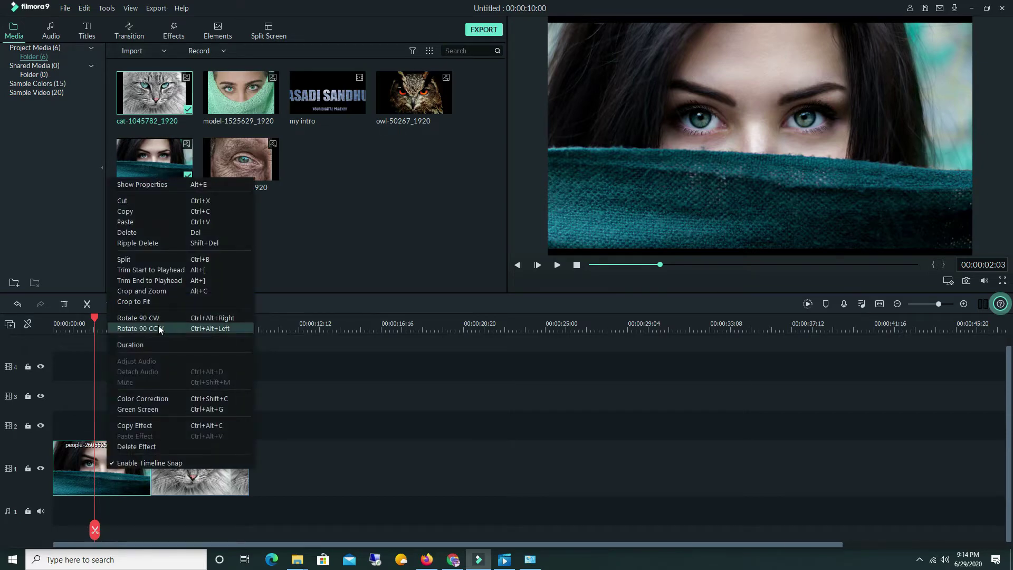
click(160, 290)
click(369, 122)
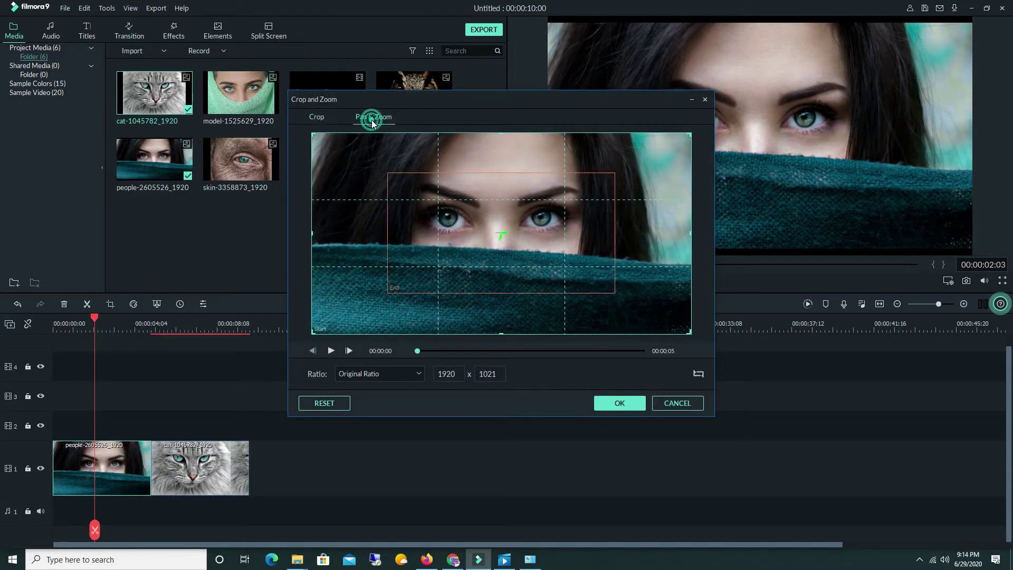
click(370, 375)
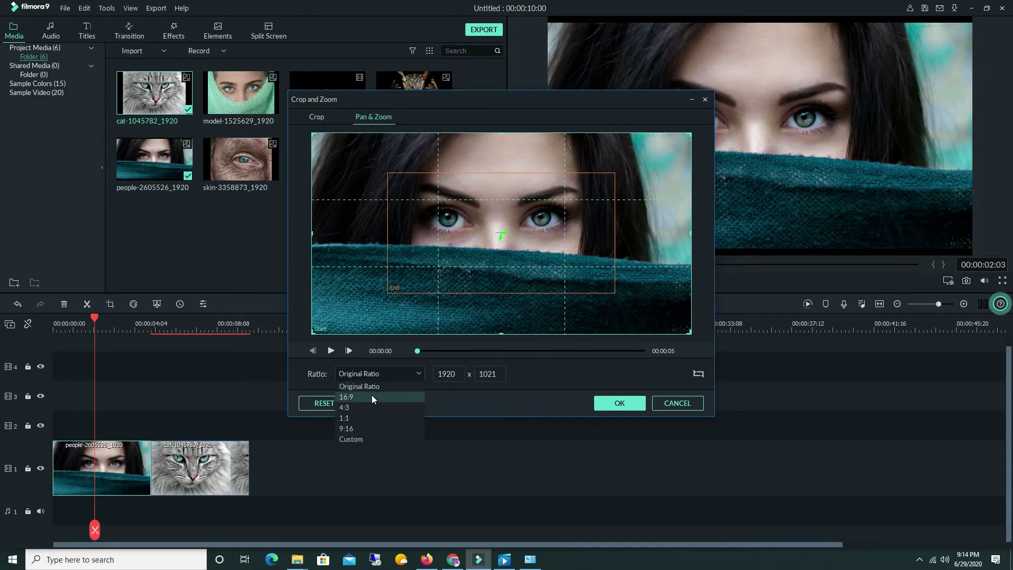
click(372, 396)
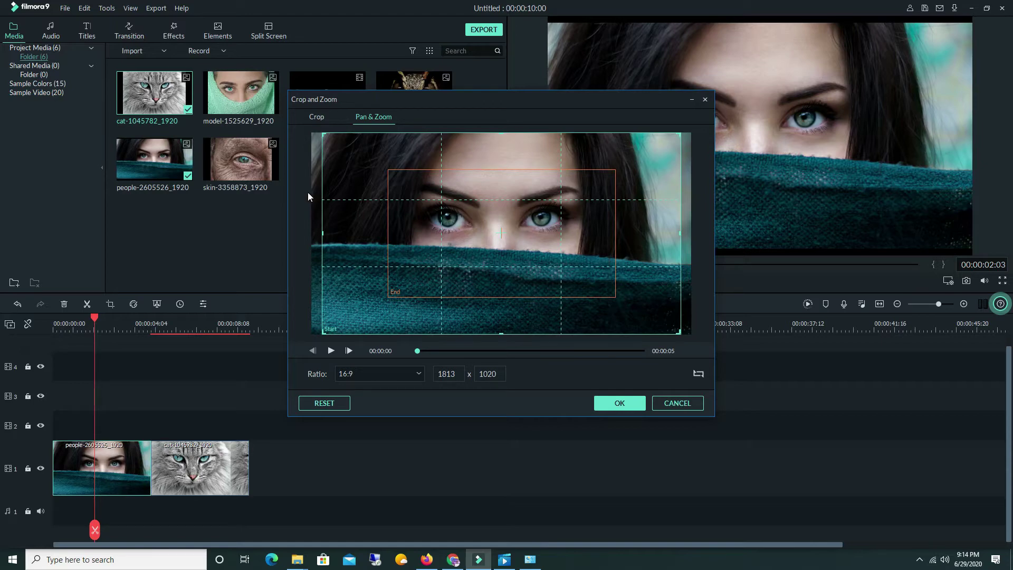
Step: Shrink the End frame to about 138 x 78 over the woman's eye on the image's left side, apply it and preview the zoom
click(593, 249)
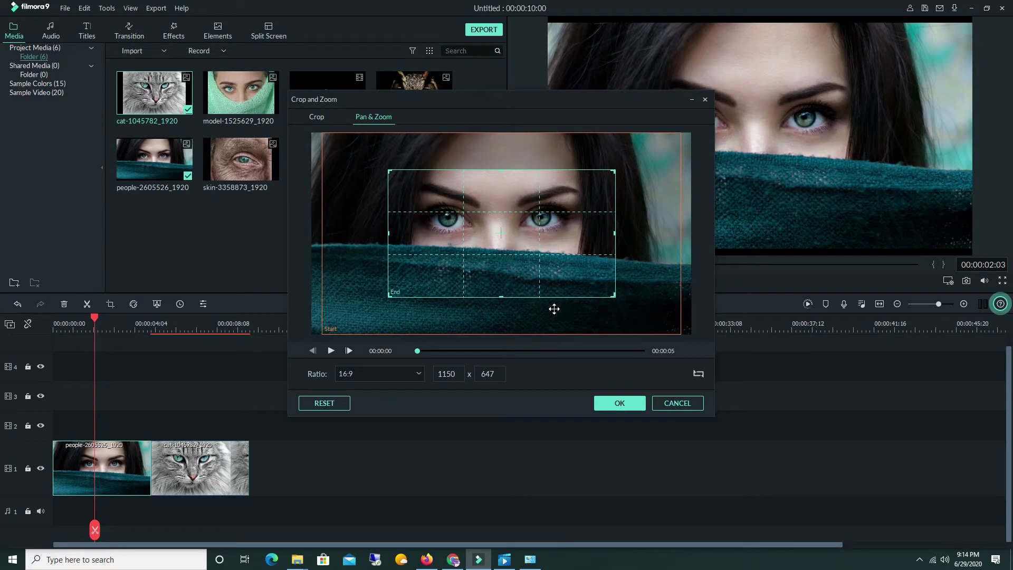
drag(616, 297, 413, 184)
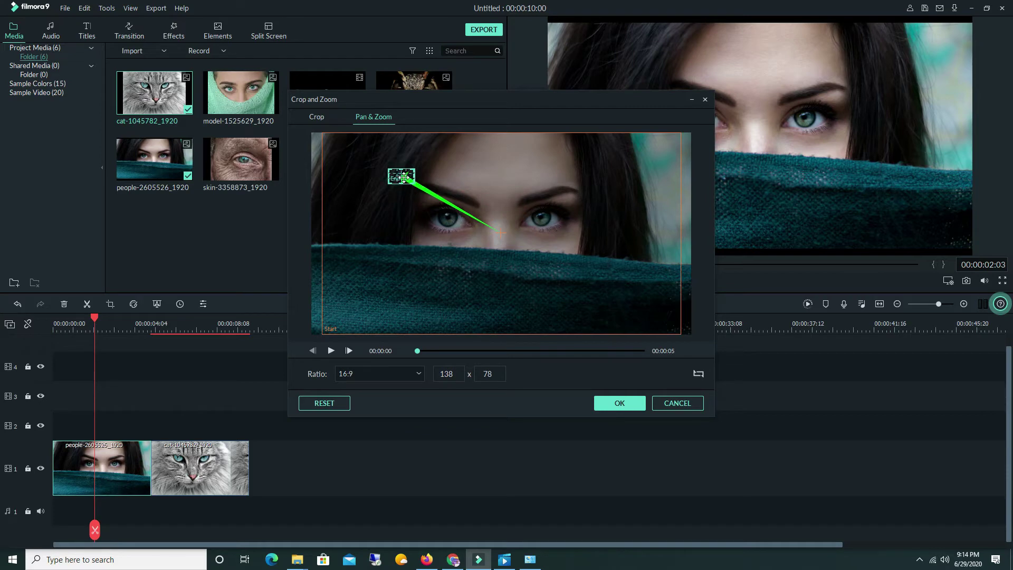
drag(399, 175, 448, 221)
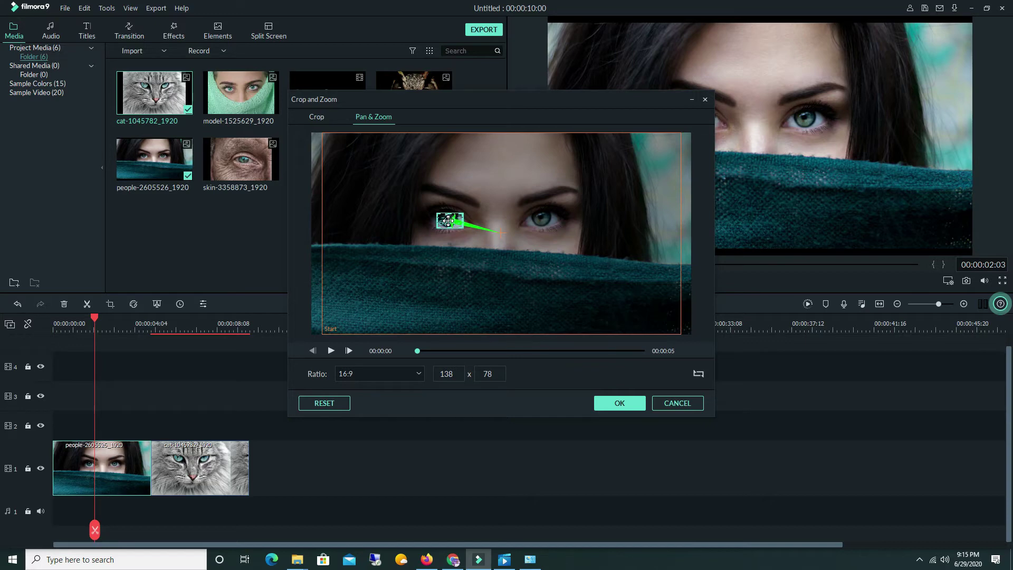
drag(448, 221, 447, 220)
click(461, 229)
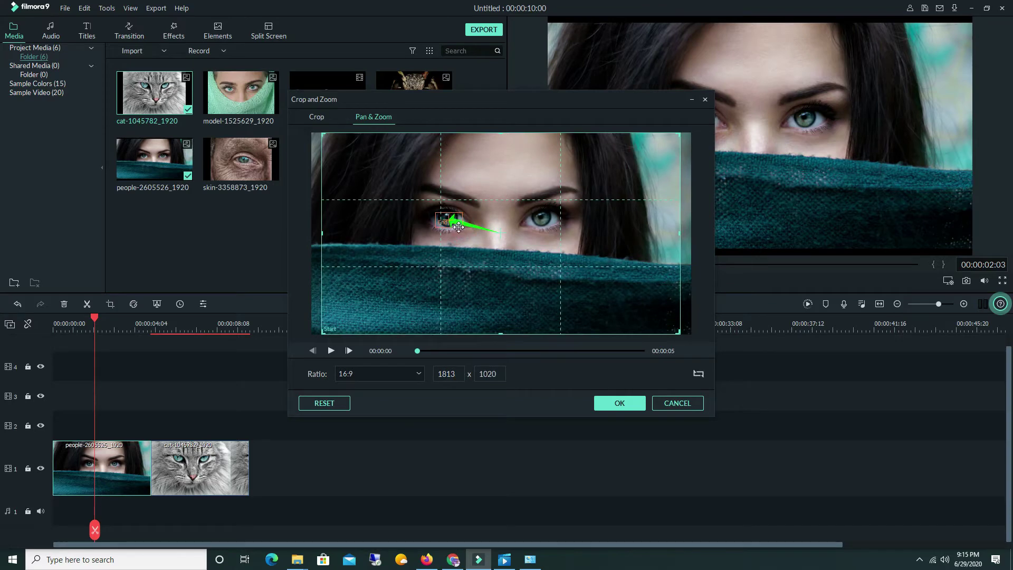
click(456, 222)
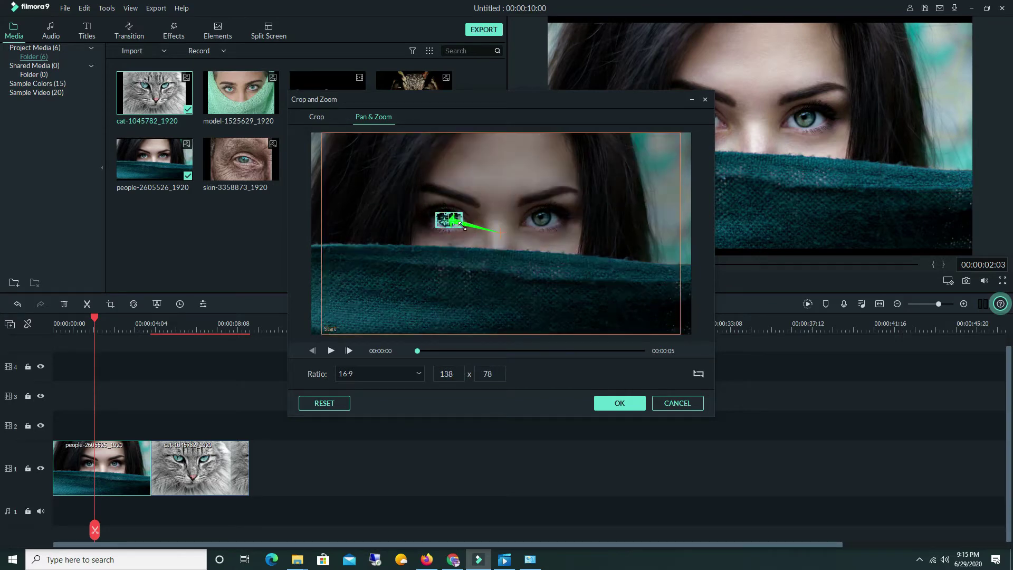
drag(457, 221, 452, 220)
click(615, 404)
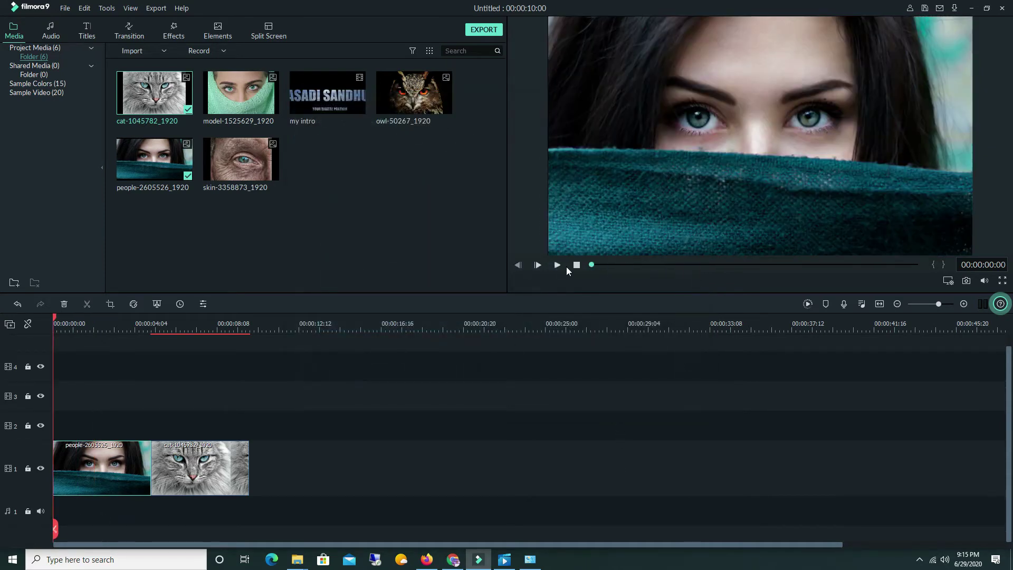
click(556, 266)
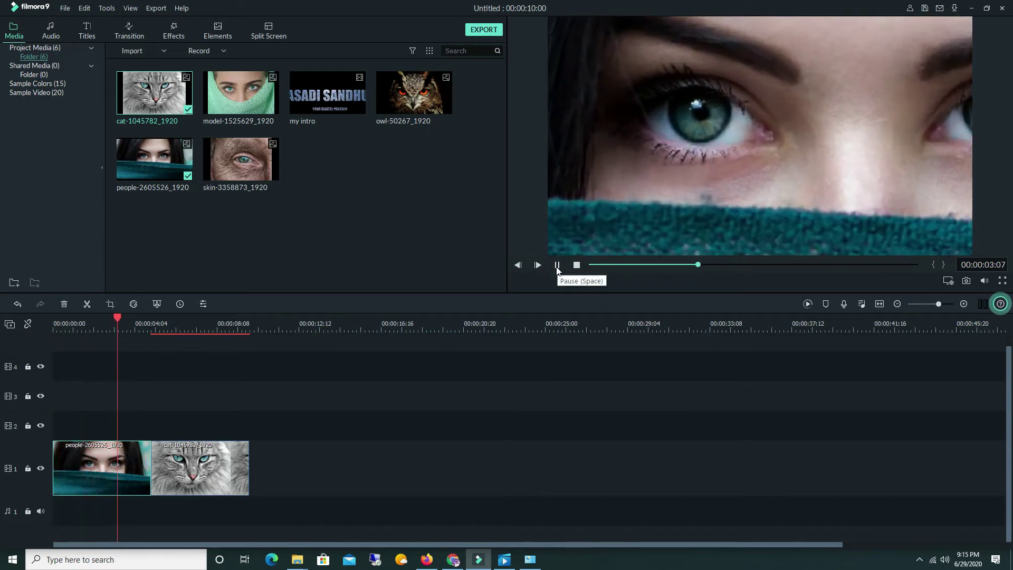
click(557, 267)
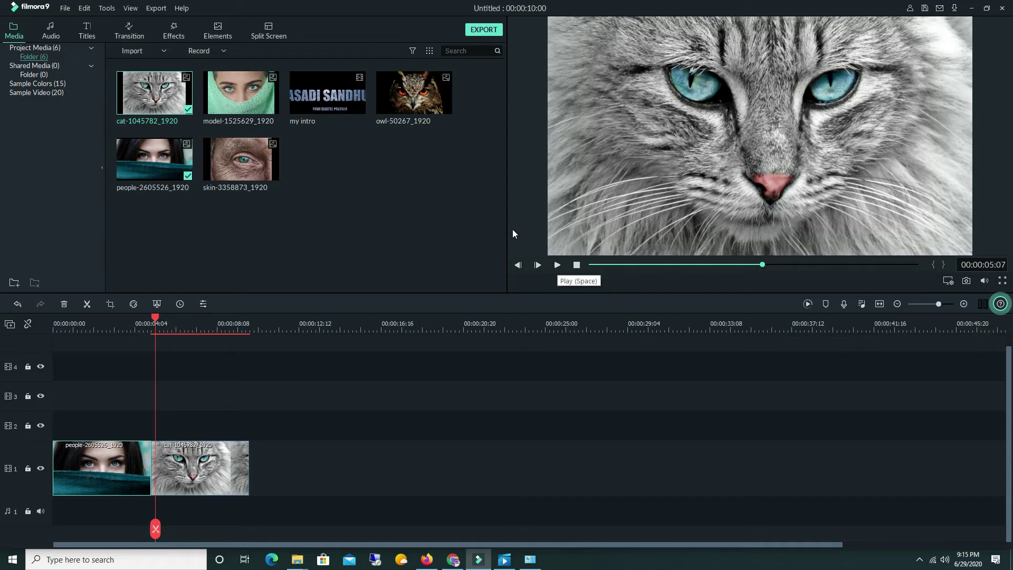
Step: Open Pan & Zoom for the cat clip with a 16:9 ratio and swap its start and end frames
right_click(207, 470)
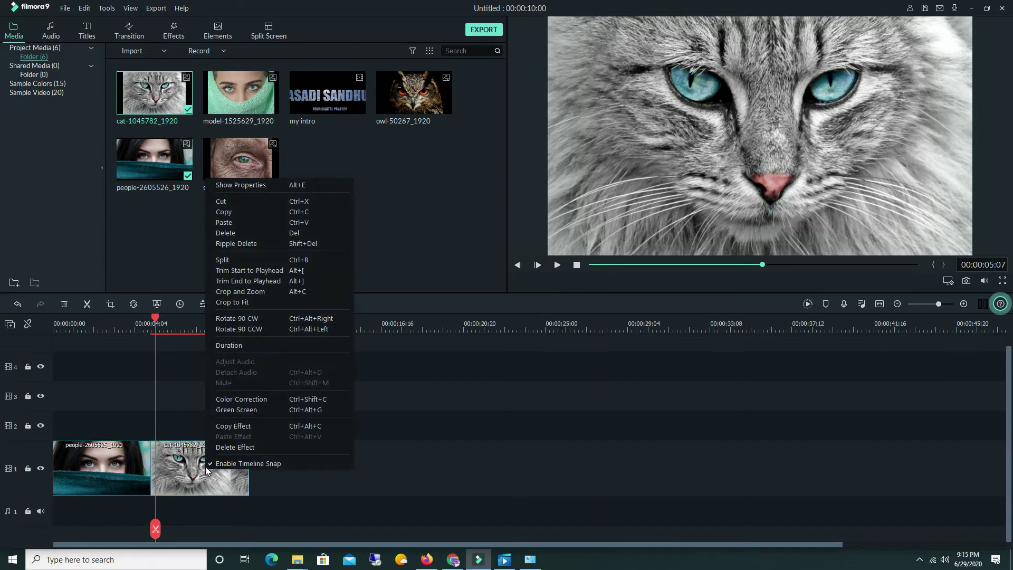
click(218, 294)
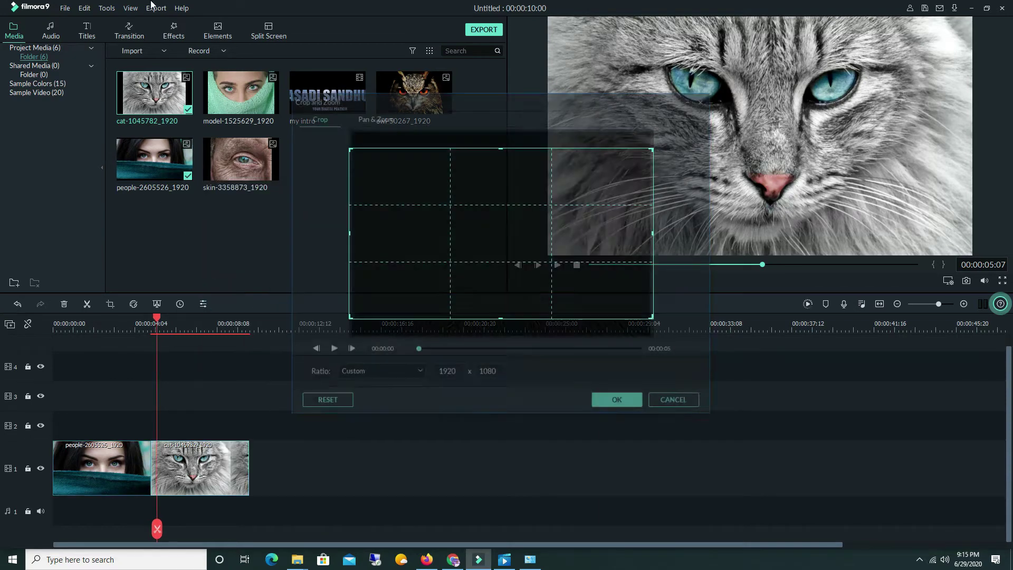
click(373, 119)
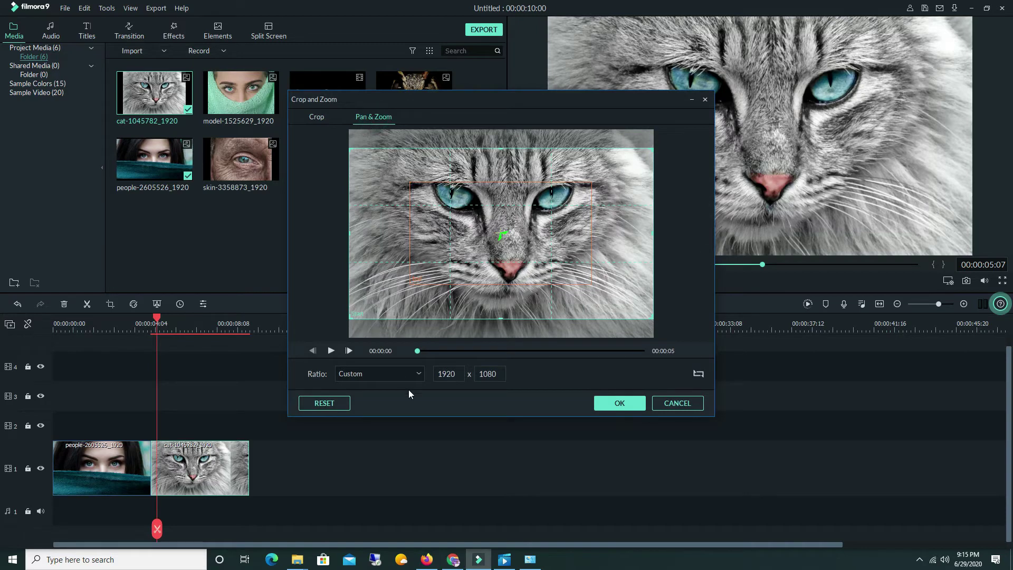
click(381, 374)
click(378, 395)
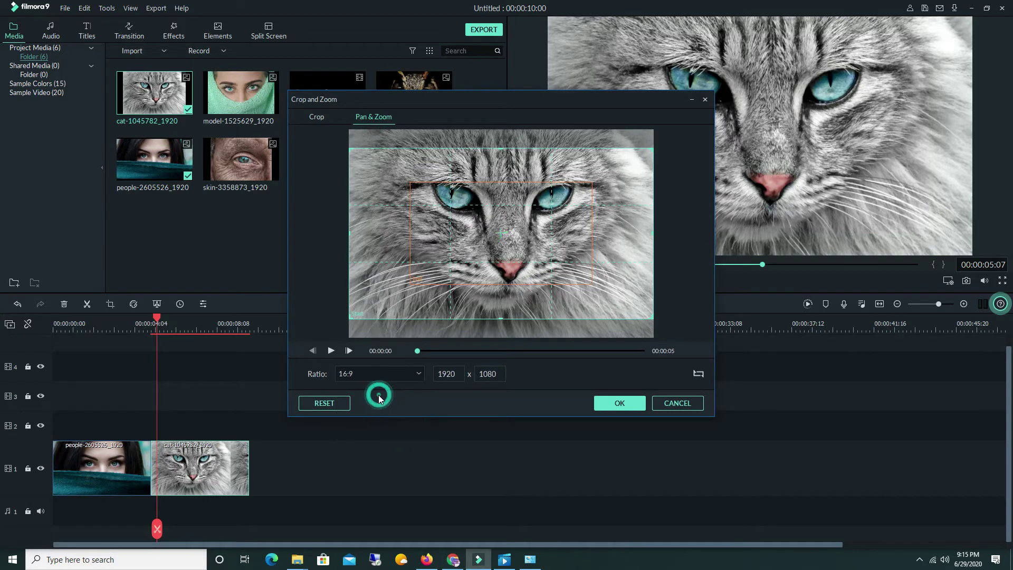
click(699, 375)
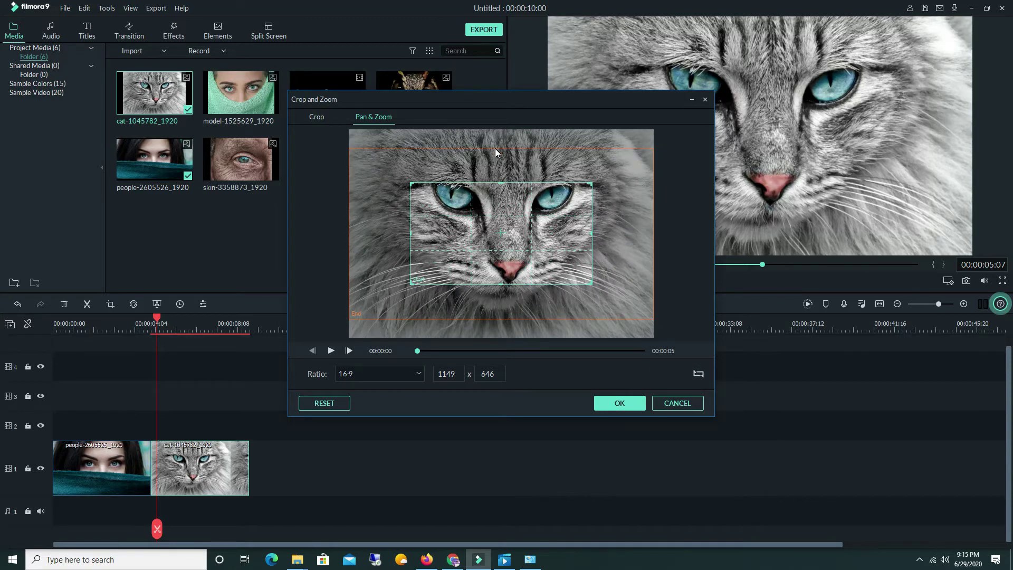
Step: Shrink the Start frame to about 166 x 93 over the cat's eye on the image's left side and apply it
click(532, 247)
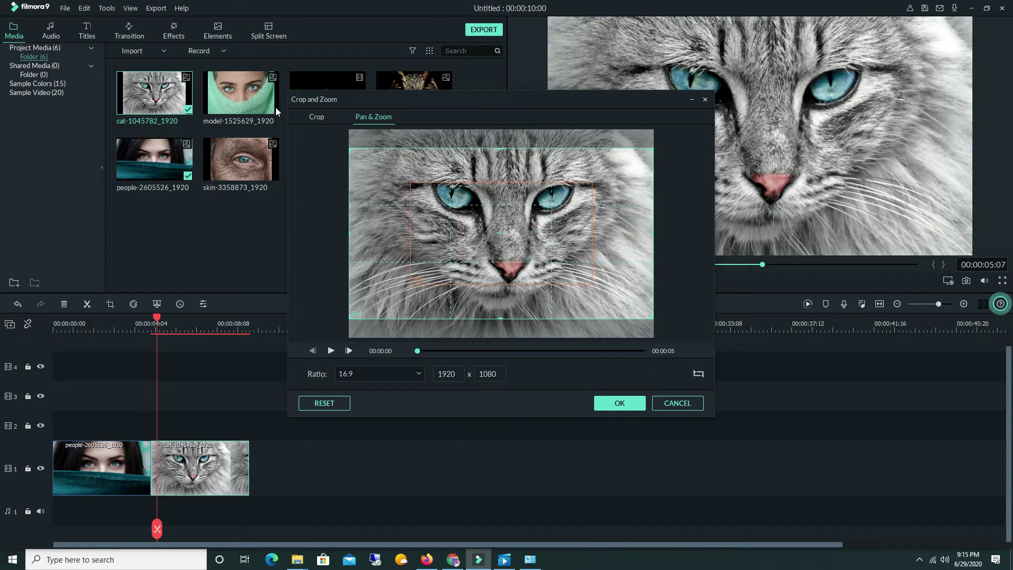
click(582, 272)
drag(577, 264, 451, 198)
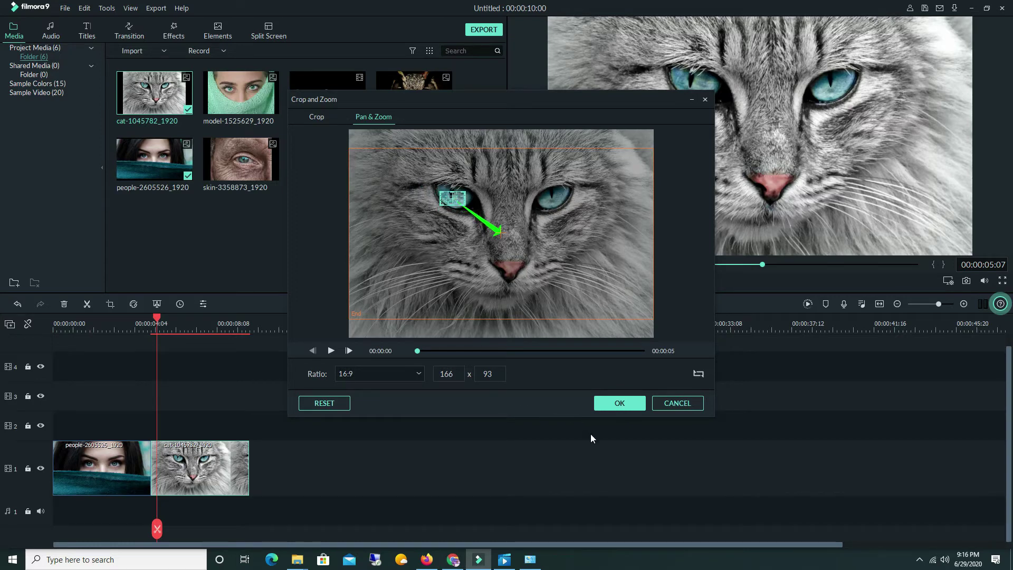
click(619, 403)
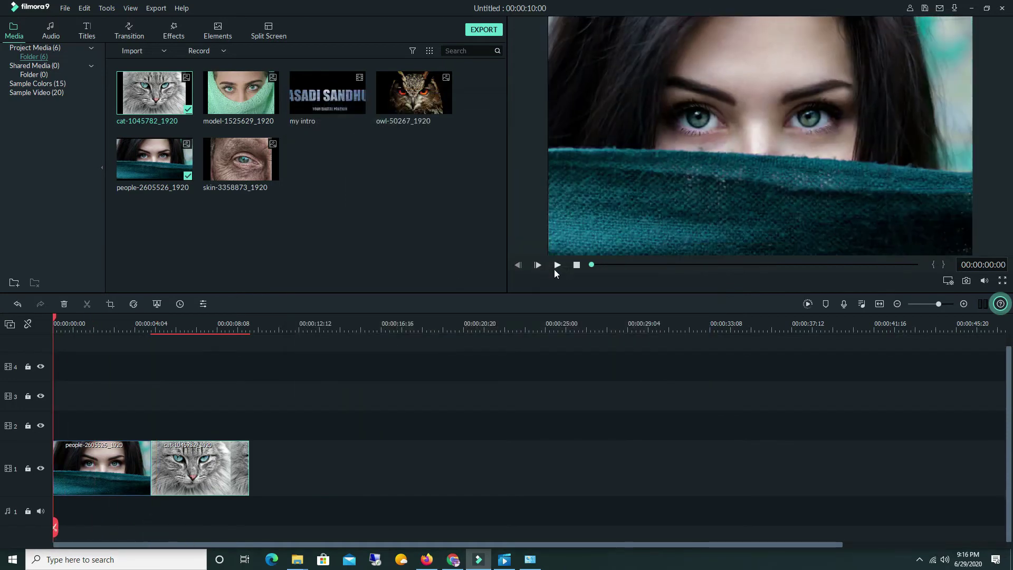
Step: Play both clips from the beginning and scrub back through the cat clip's zoom-out
click(555, 269)
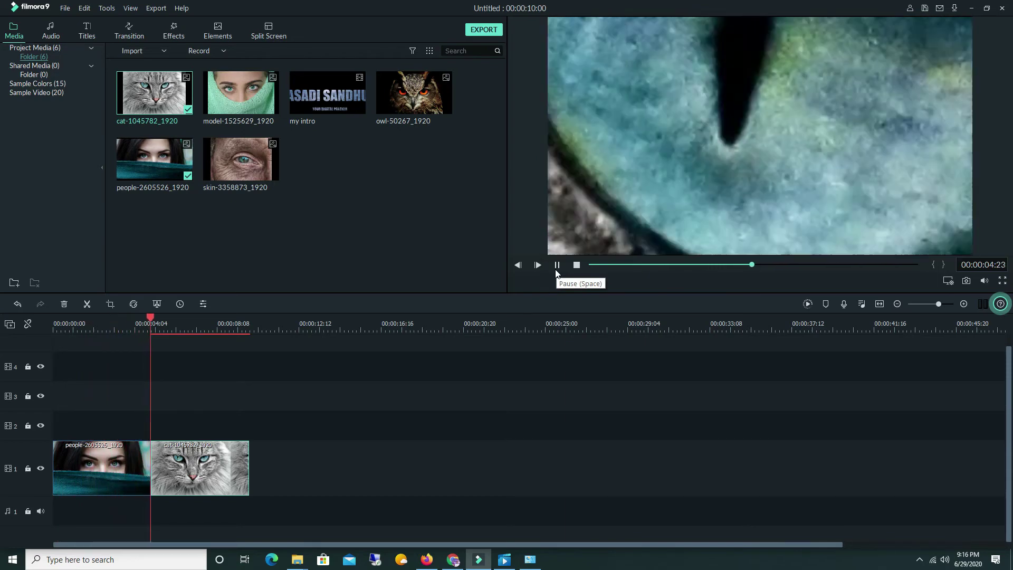
click(556, 268)
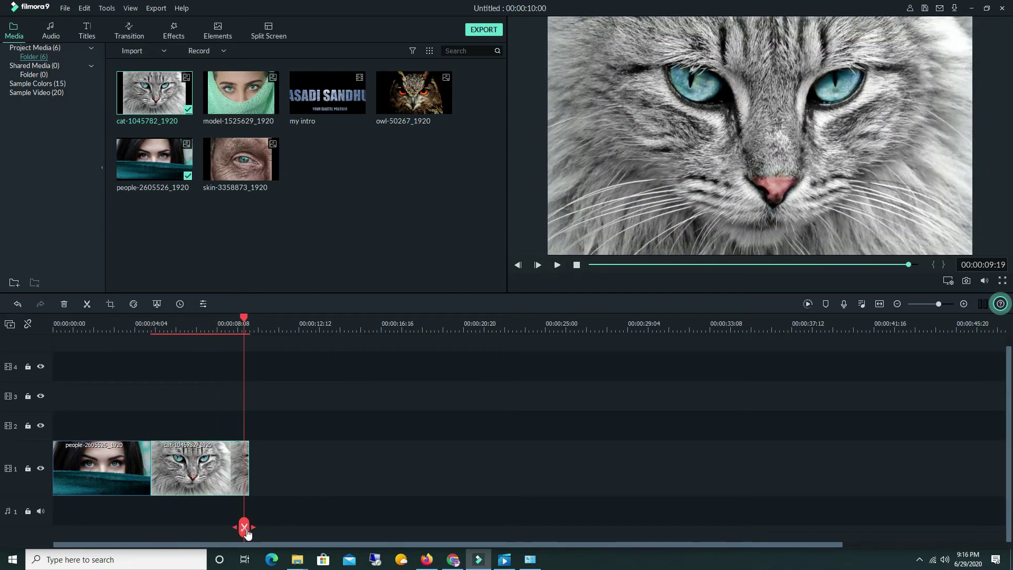
drag(248, 535, 167, 538)
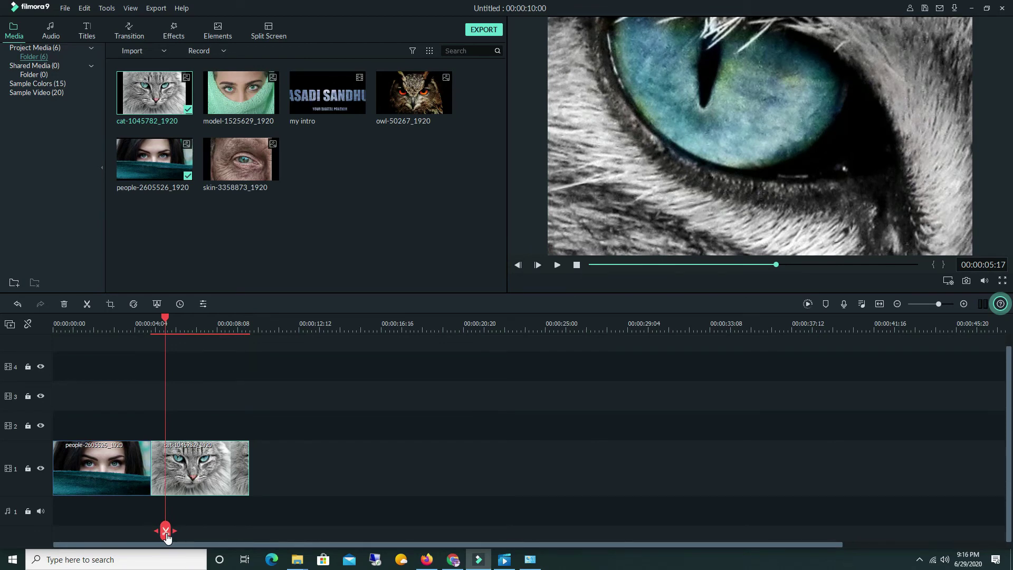
Step: Search the transitions for "diss" and add the Dissolve transition between the people and cat clips
click(130, 34)
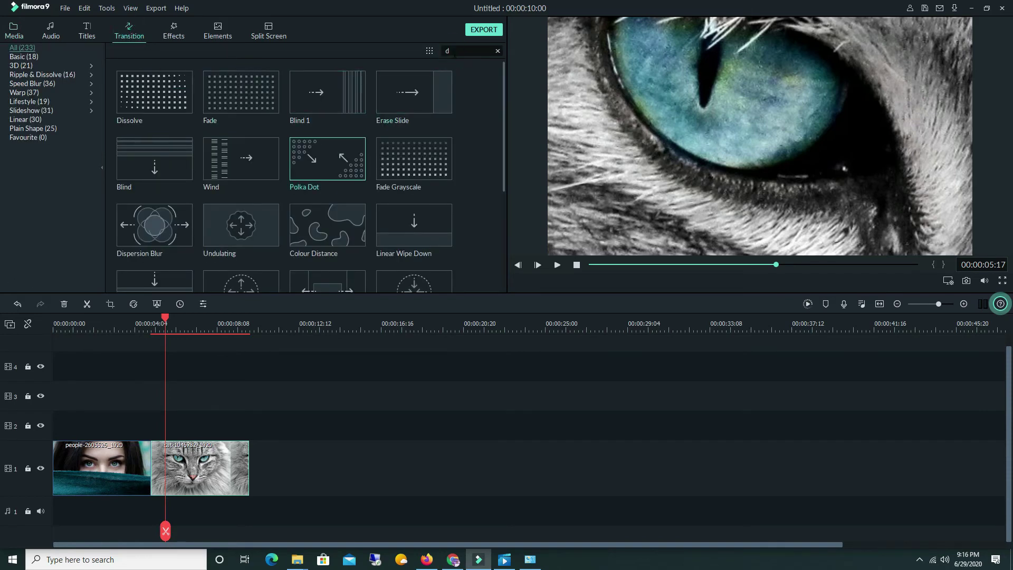
text(iss)
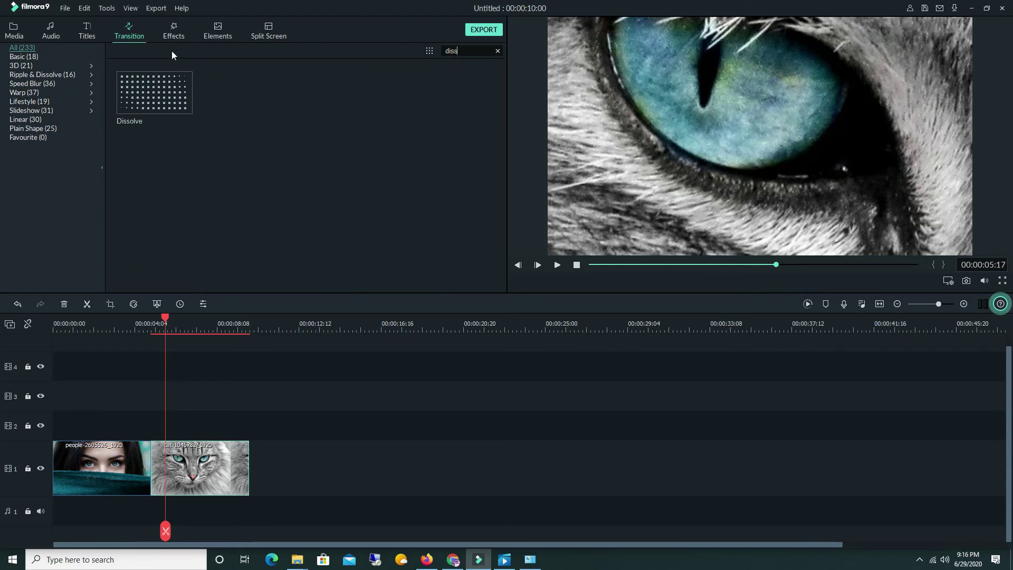
mouse_move(171, 96)
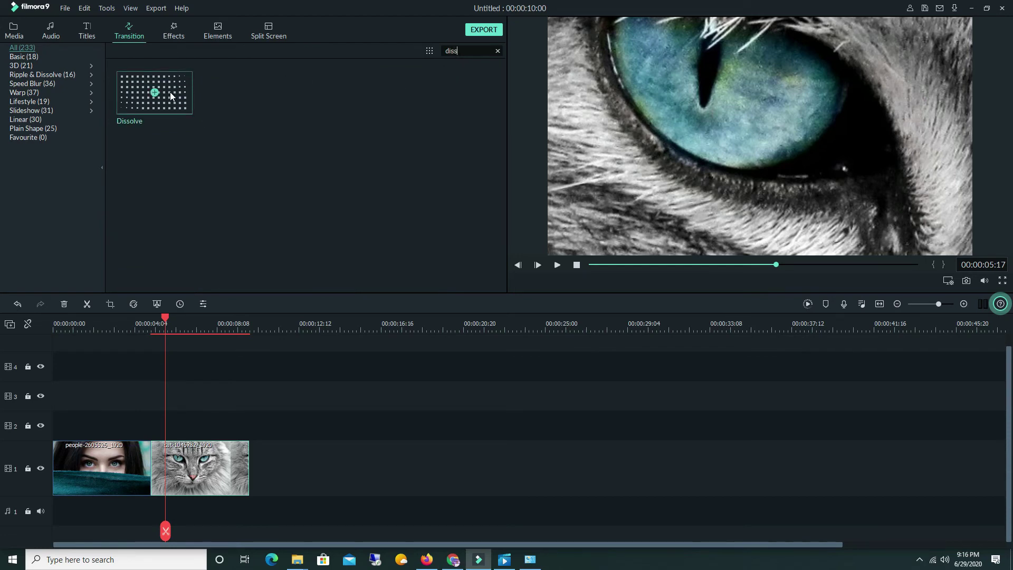
drag(170, 95, 148, 475)
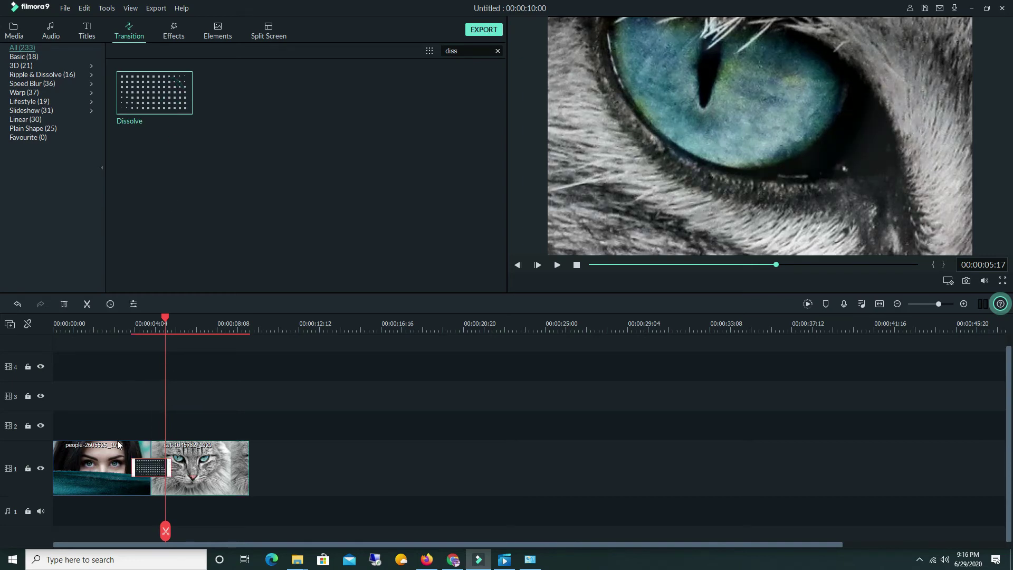
Step: Shorten the Dissolve transition to just a few frames around the cut between the two clips
double_click(182, 328)
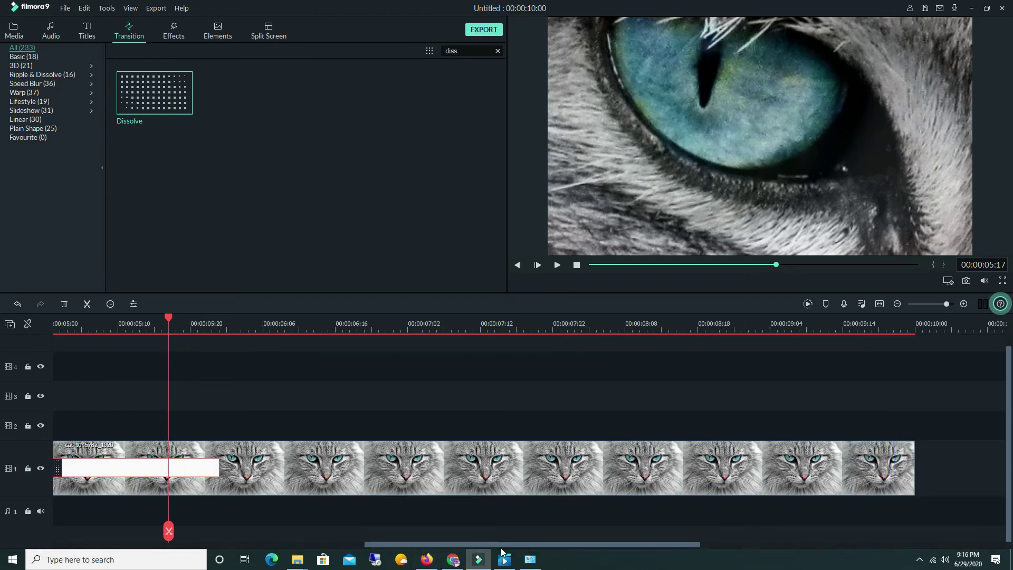
drag(390, 544, 239, 544)
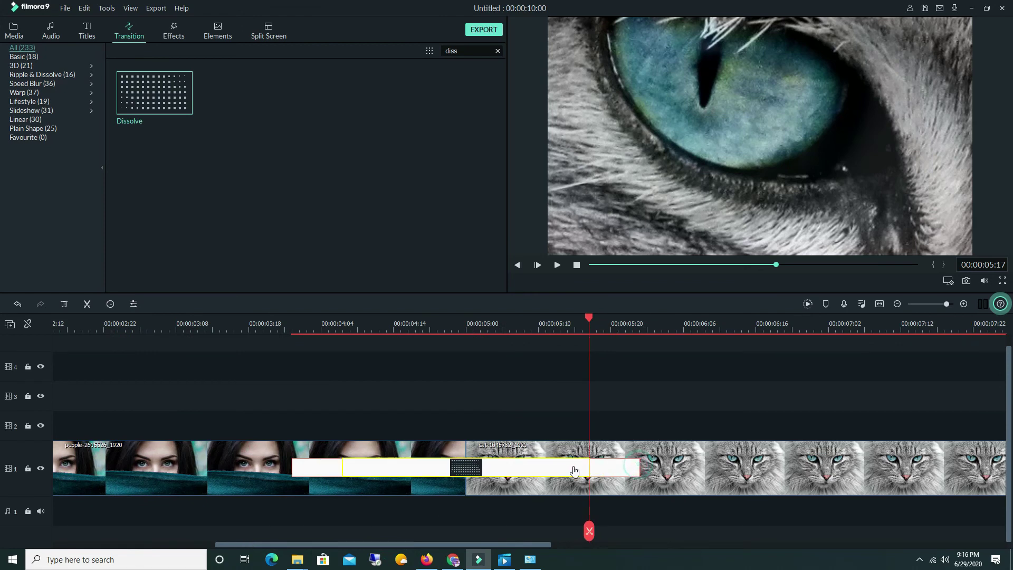
drag(575, 471, 486, 475)
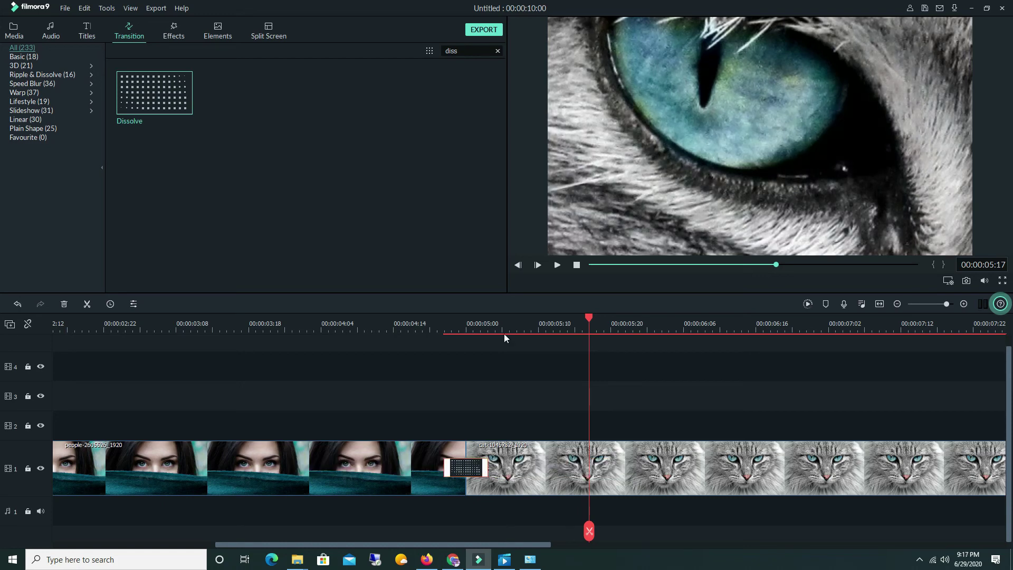
Step: Play the sequence from the start to review the eye zoom with the shortened Dissolve
scroll(549, 323, down, 10)
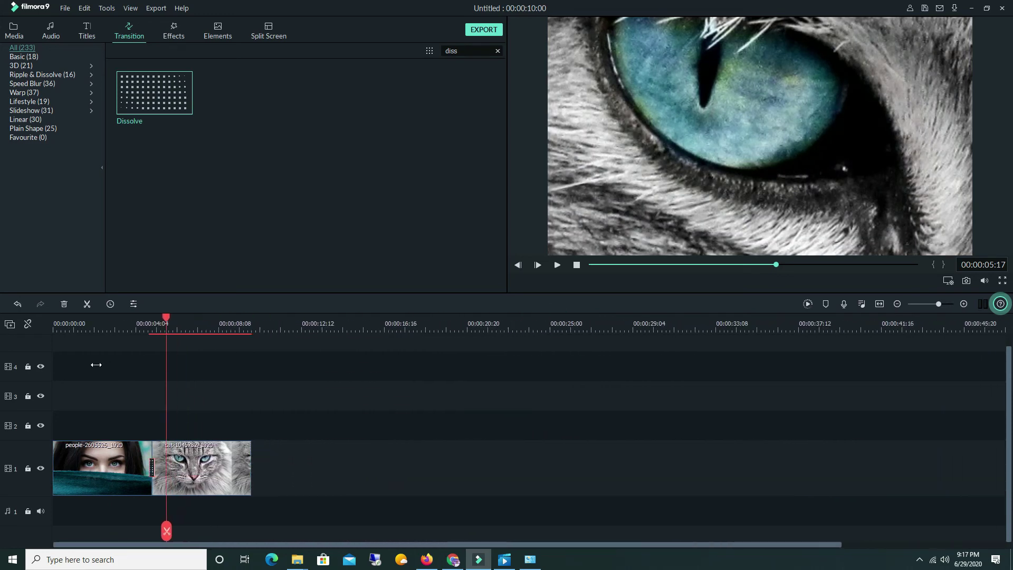
drag(158, 531, 53, 527)
click(557, 264)
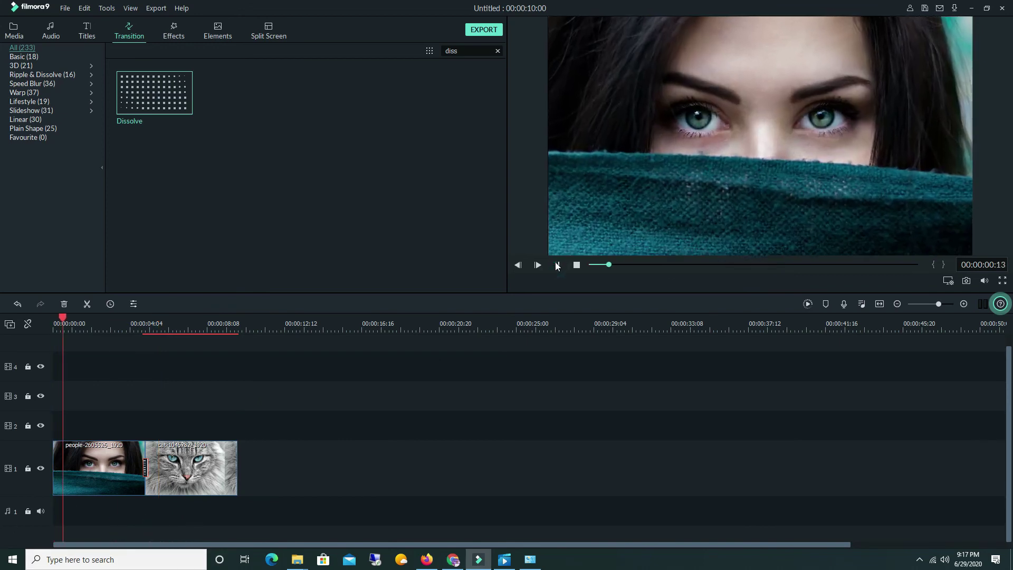